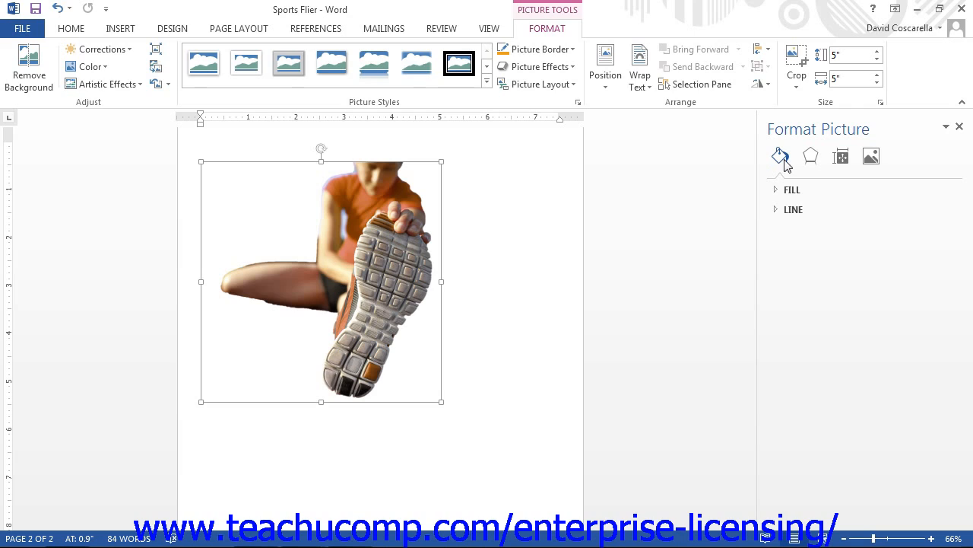
Expand the picture's fill options, then inspect its background removal markings and keep the existing removal
{"action": "left_click", "coordinate": [811, 190]}
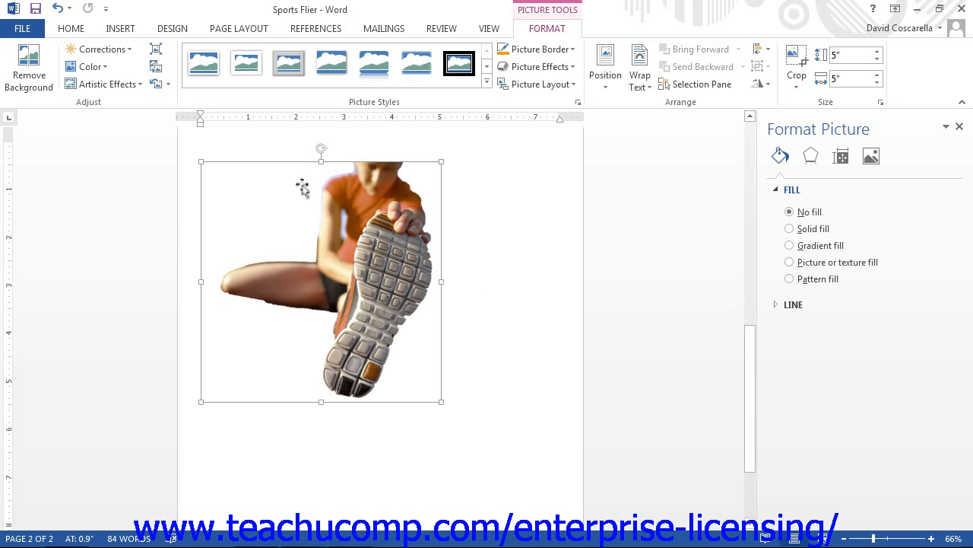
{"action": "left_click", "coordinate": [33, 81]}
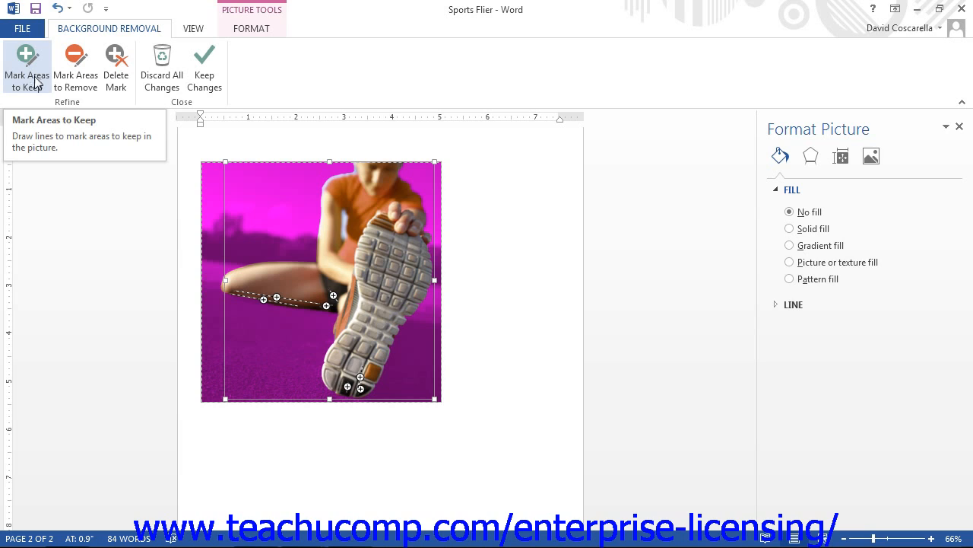
{"action": "left_click", "coordinate": [211, 82]}
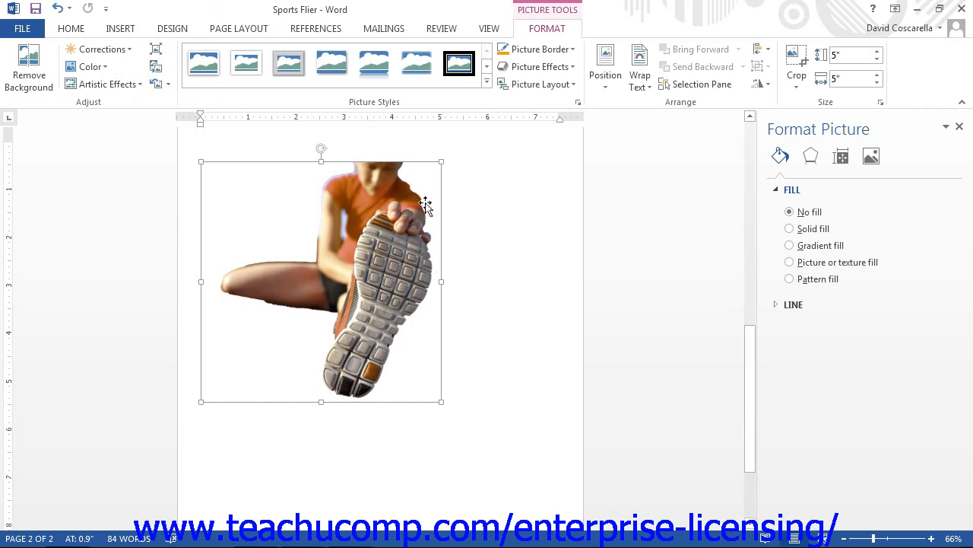
Fill the picture's removed background with a solid light brown theme color
{"action": "left_click", "coordinate": [825, 234]}
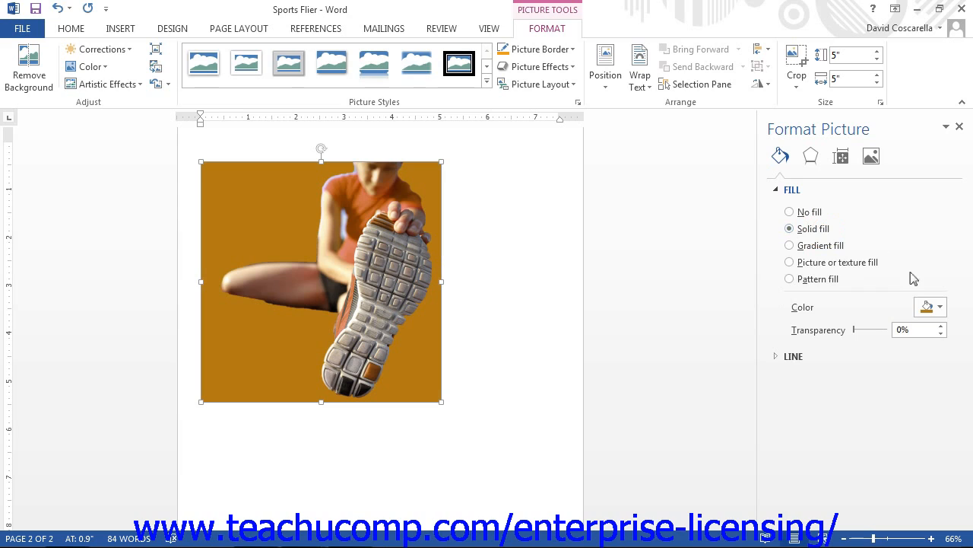
{"action": "left_click", "coordinate": [932, 312]}
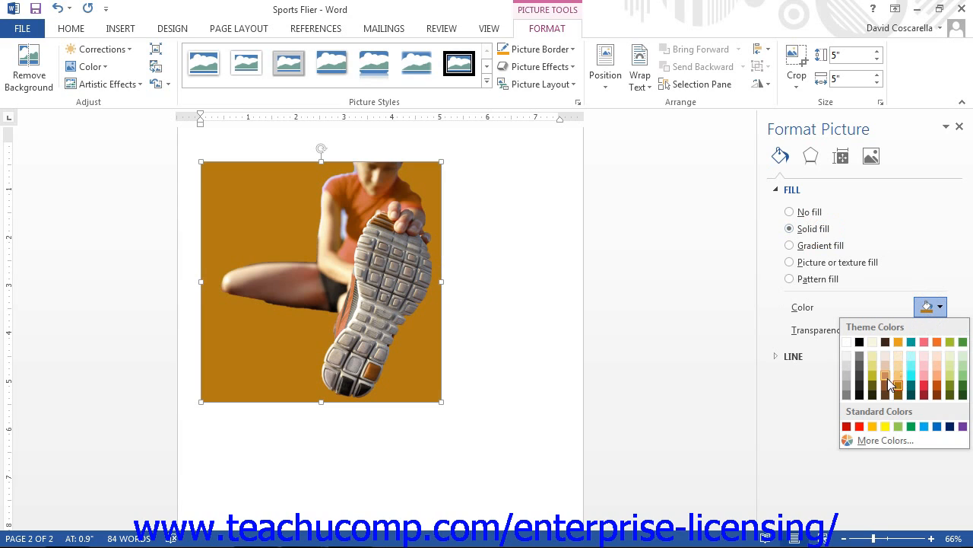
{"action": "left_click", "coordinate": [888, 377]}
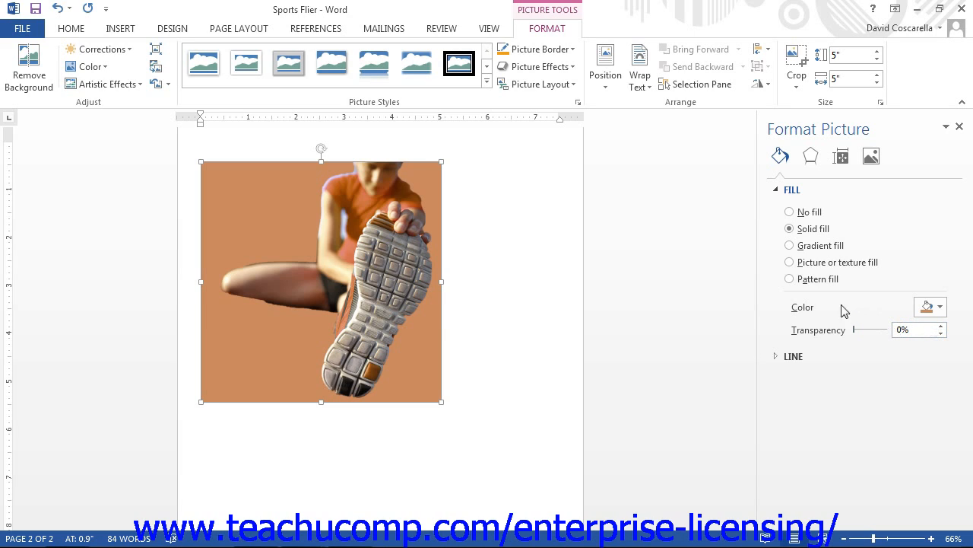
Switch the picture's background to a gradient fill using the white-to-orange radial preset in the second row
{"action": "left_click", "coordinate": [818, 247]}
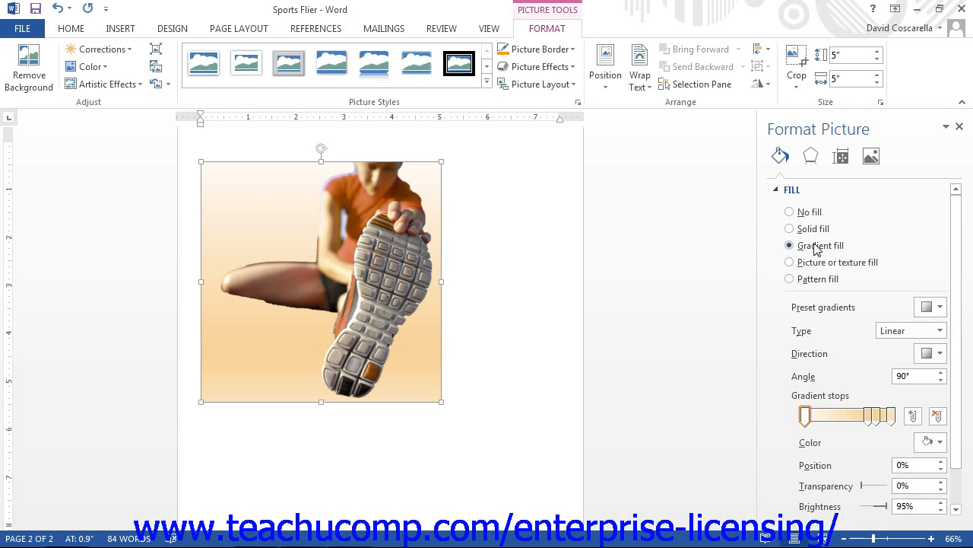
{"action": "left_click", "coordinate": [931, 307]}
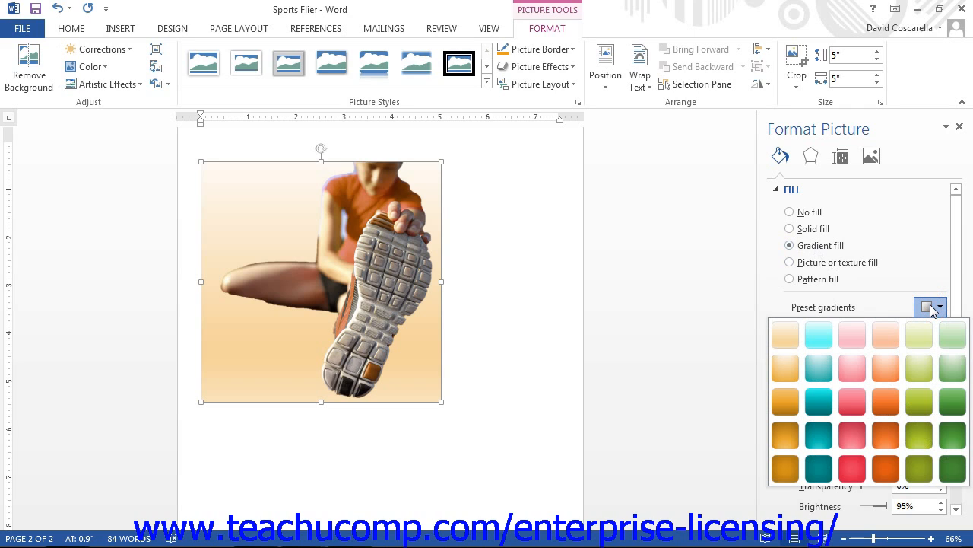
{"action": "left_click", "coordinate": [788, 368]}
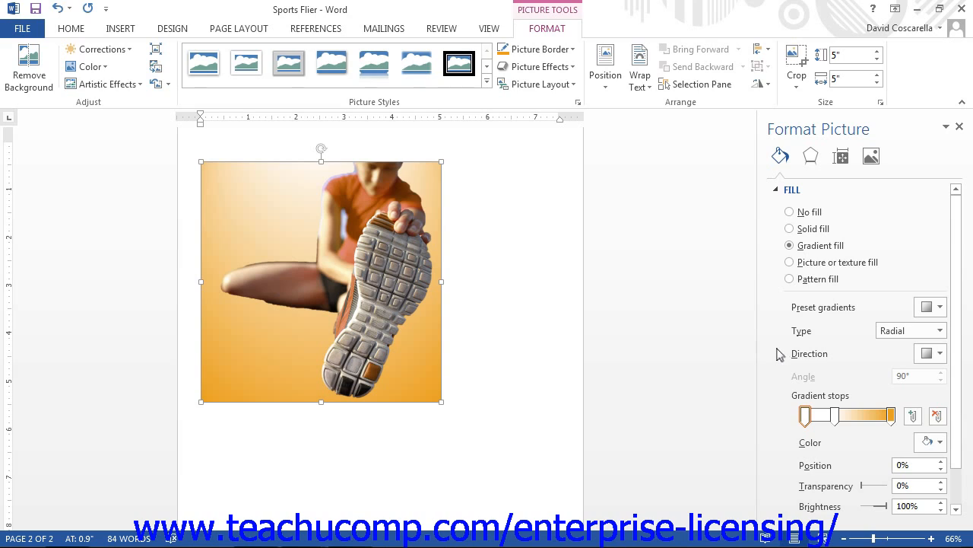
Change the background gradient to the Linear type, running from white at the picture's left to orange at its right
{"action": "left_click", "coordinate": [940, 330]}
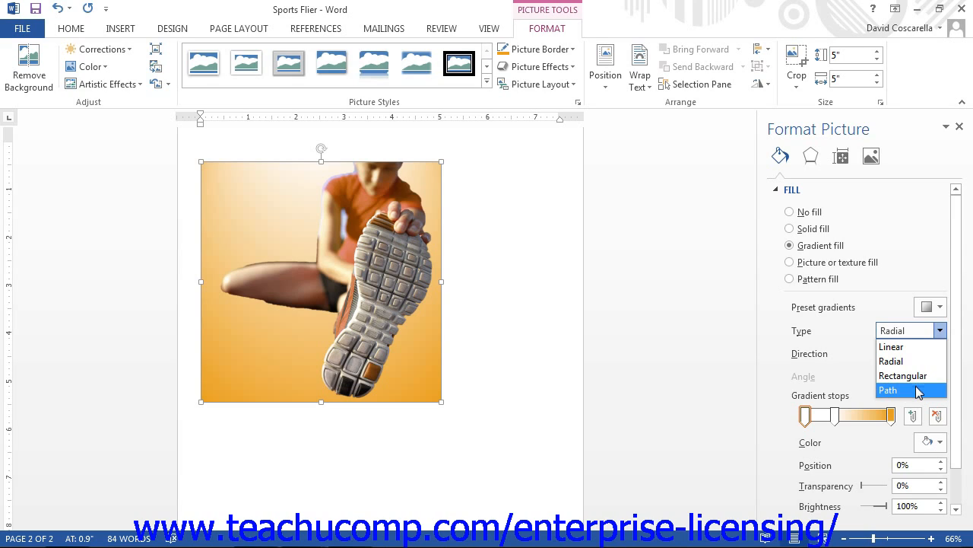
{"action": "left_click", "coordinate": [918, 347]}
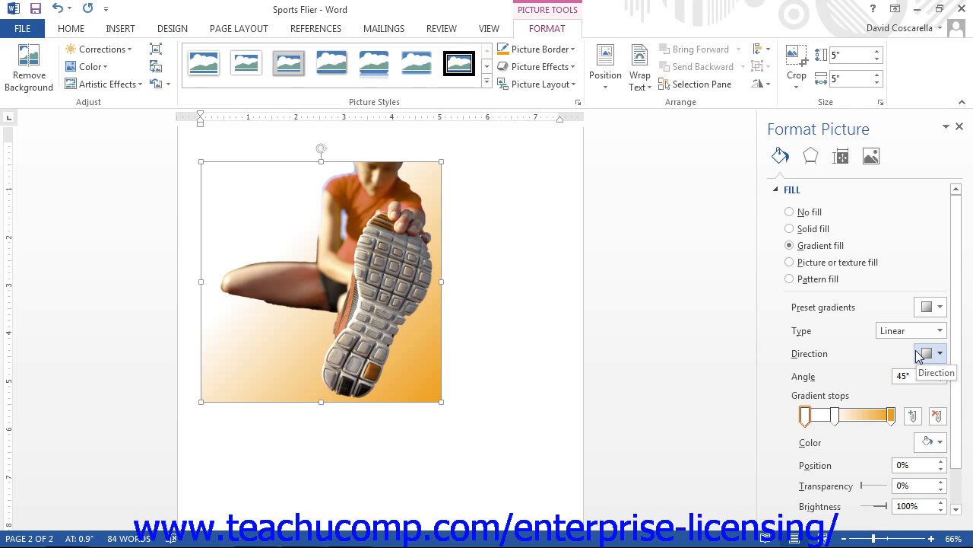
{"action": "left_click", "coordinate": [918, 355]}
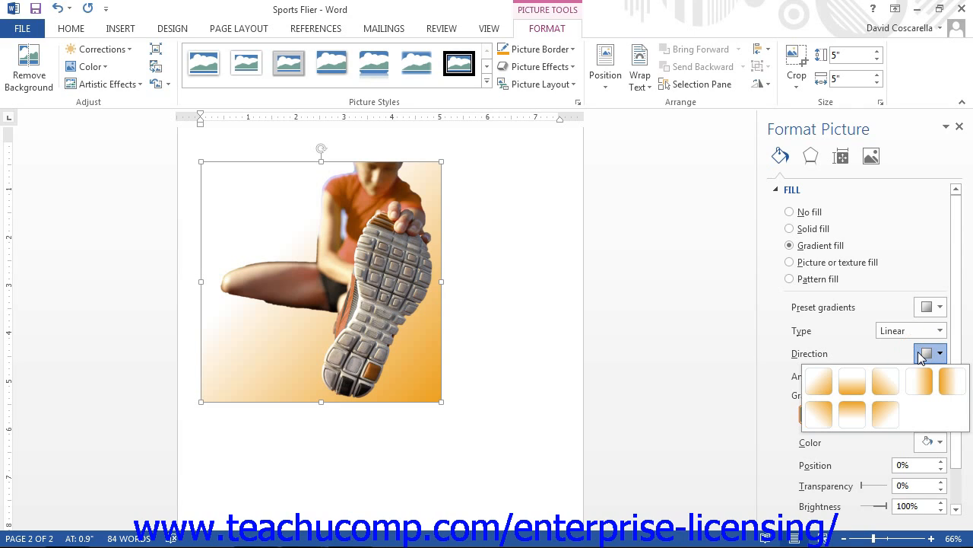
{"action": "left_click", "coordinate": [919, 381]}
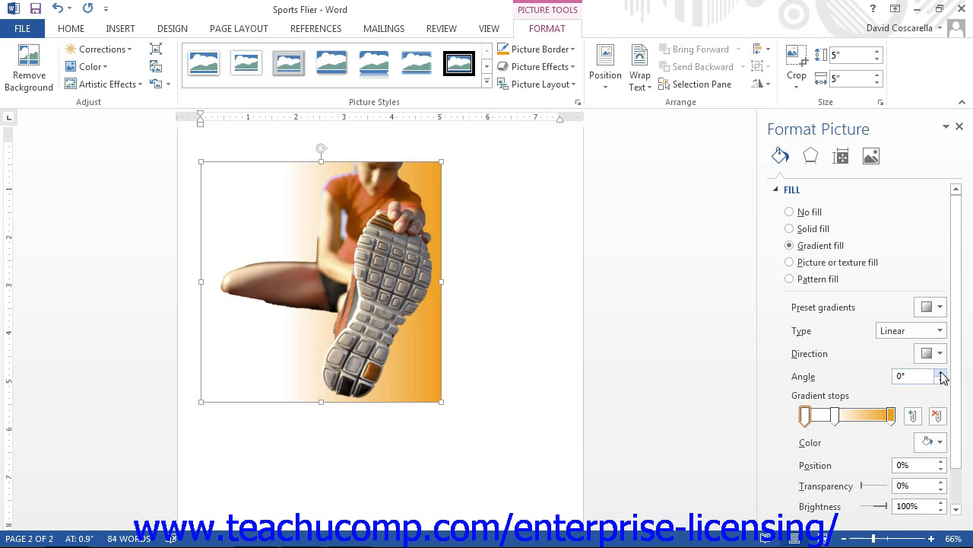
Set the linear gradient's angle to 60°
{"action": "left_click", "coordinate": [942, 372]}
{"action": "left_click", "coordinate": [942, 373]}
{"action": "left_click", "coordinate": [941, 372]}
{"action": "left_click", "coordinate": [941, 372]}
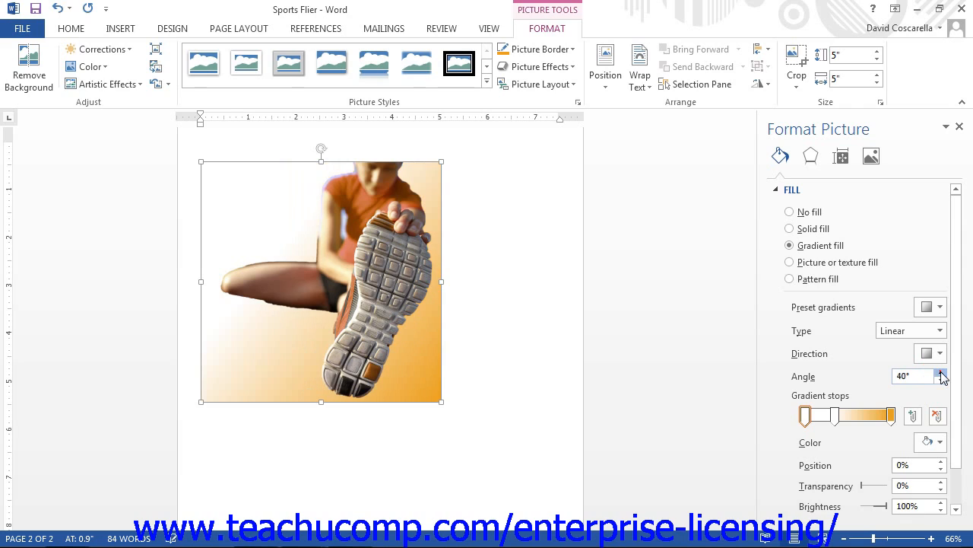
{"action": "left_click", "coordinate": [942, 372]}
{"action": "left_click", "coordinate": [942, 373]}
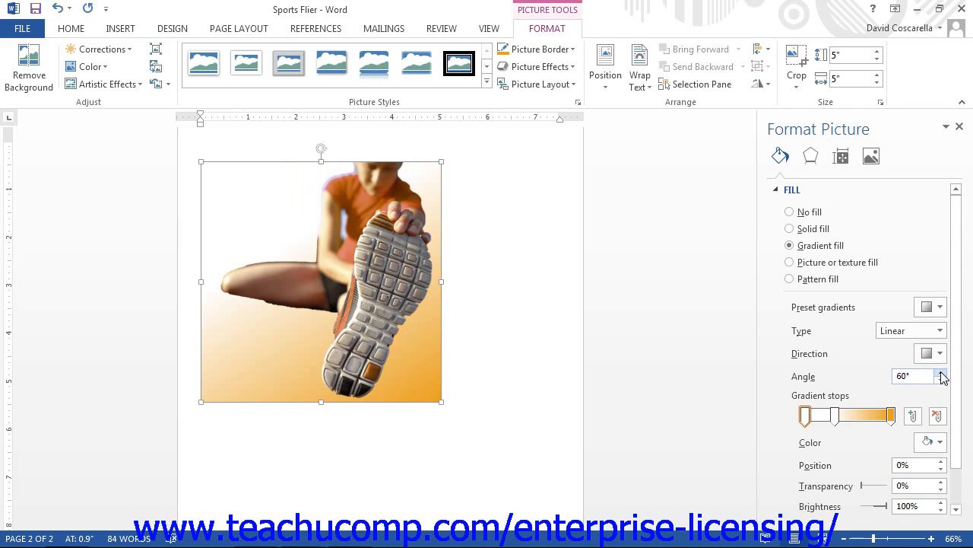
Move the middle gradient stop to a position of 48% and color it with the orange theme color
{"action": "left_click", "coordinate": [836, 412]}
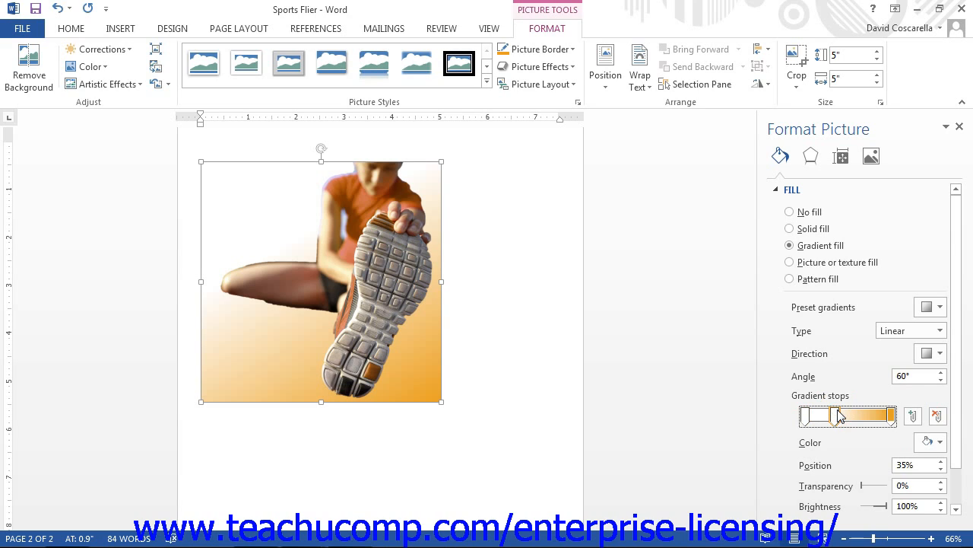
{"action": "left_click_drag", "start_coordinate": [838, 415], "coordinate": [852, 415]}
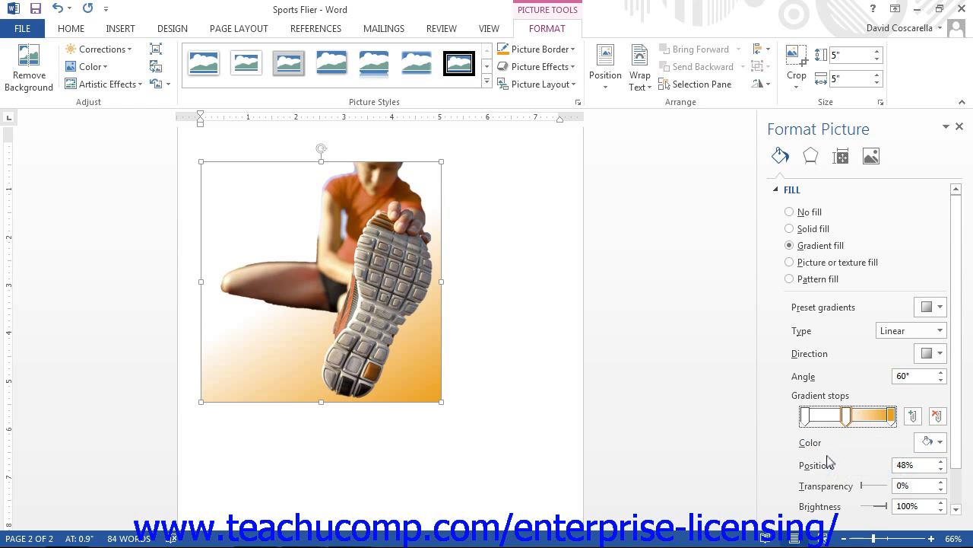
{"action": "left_click", "coordinate": [931, 442]}
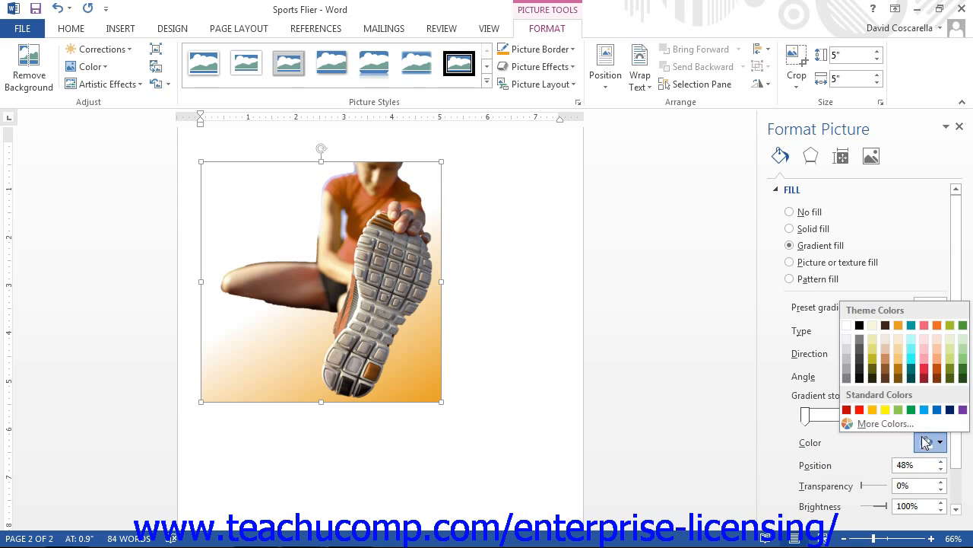
{"action": "left_click", "coordinate": [899, 326]}
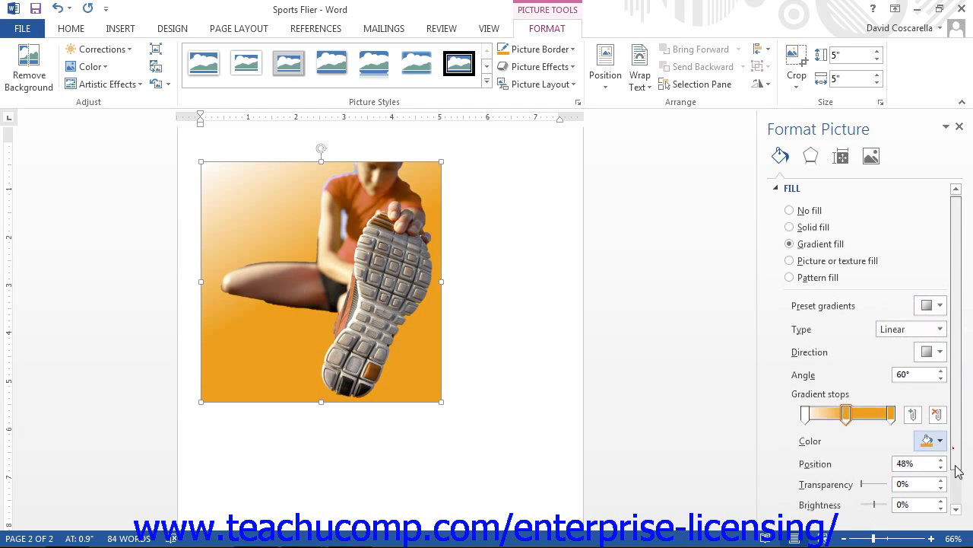
Add a gradient stop at 74% and remove the stop at 48%
{"action": "scroll", "coordinate": [947, 449], "scroll_direction": "down", "scroll_amount": 2}
{"action": "left_click", "coordinate": [828, 467]}
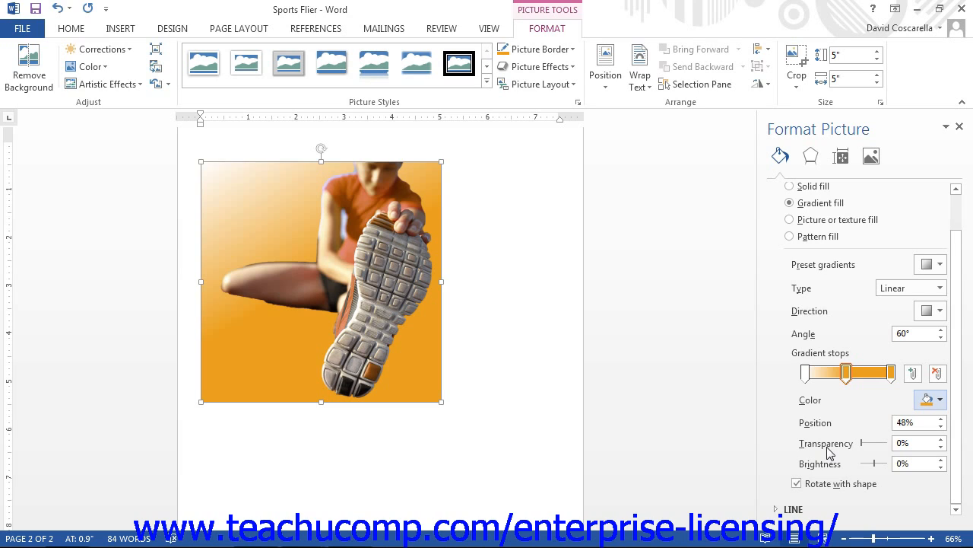
{"action": "left_click", "coordinate": [870, 373]}
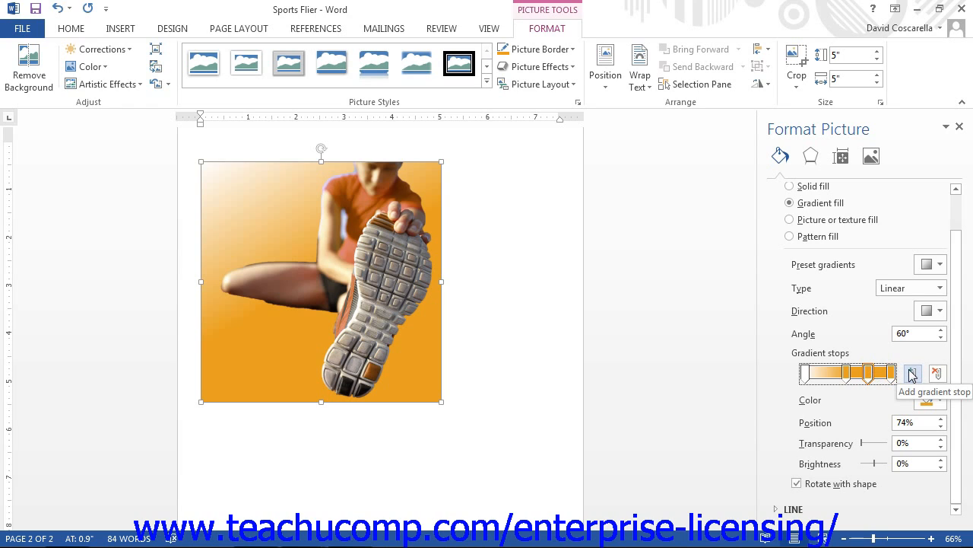
{"action": "left_click", "coordinate": [847, 373]}
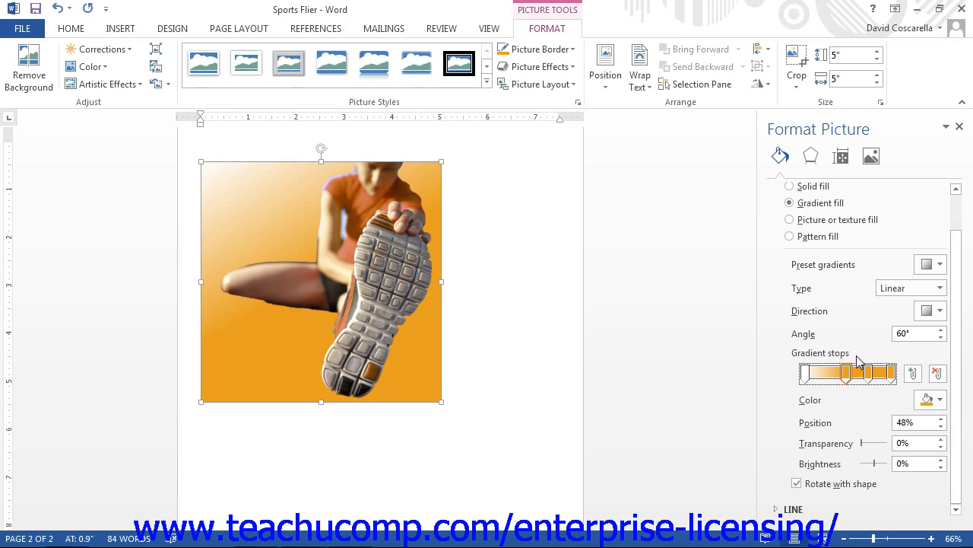
{"action": "left_click", "coordinate": [936, 376]}
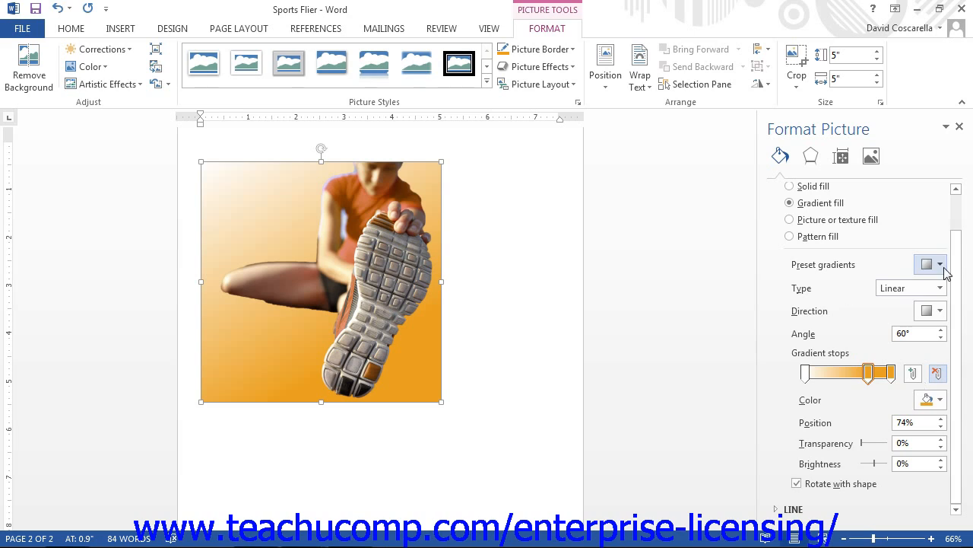
Switch the picture's background to a picture or texture fill and apply the blue denim texture
{"action": "left_click_drag", "start_coordinate": [958, 254], "coordinate": [963, 213]}
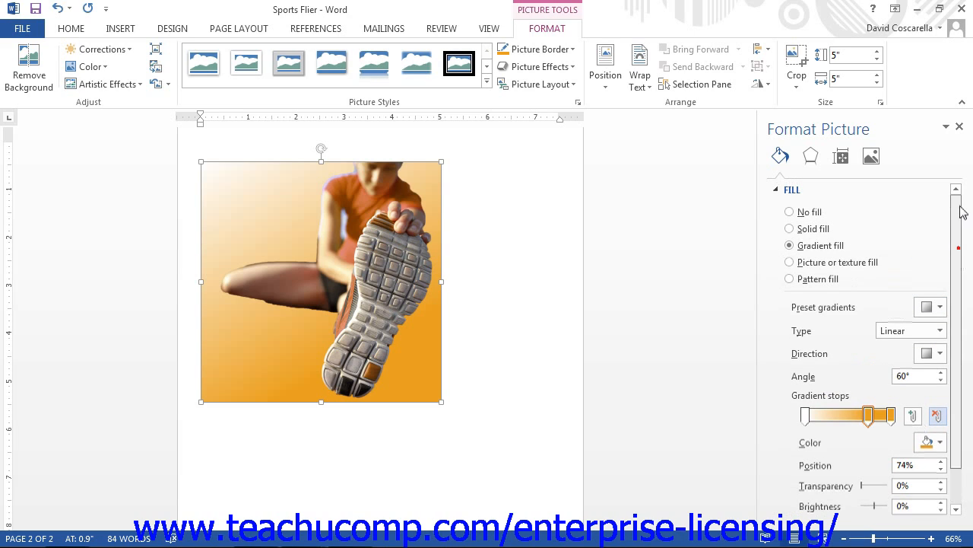
{"action": "left_click", "coordinate": [802, 193]}
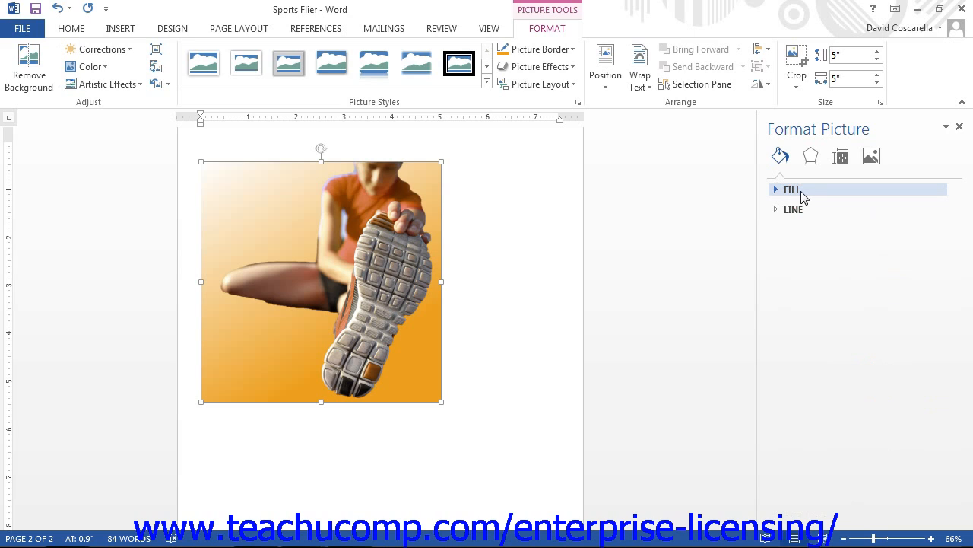
{"action": "left_click", "coordinate": [808, 214]}
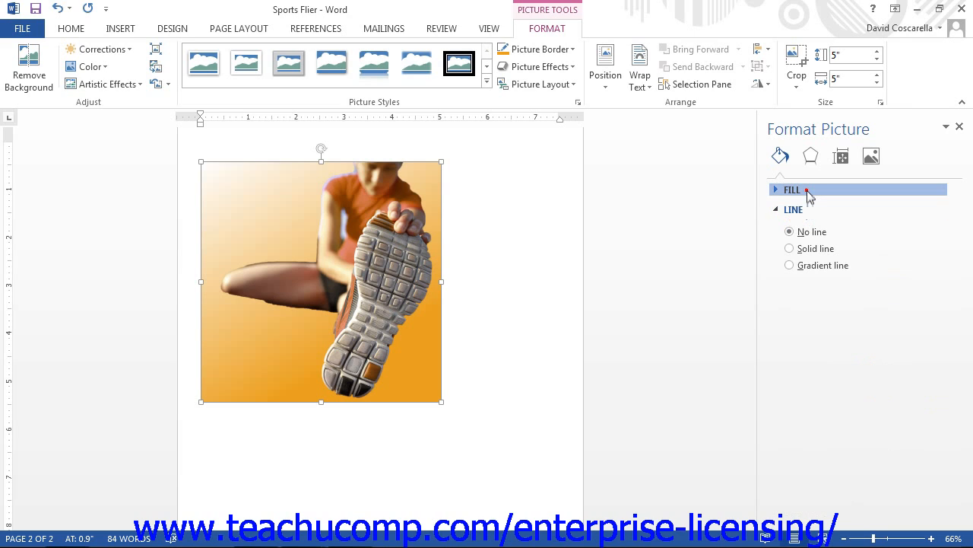
{"action": "left_click", "coordinate": [808, 192]}
{"action": "left_click", "coordinate": [798, 262]}
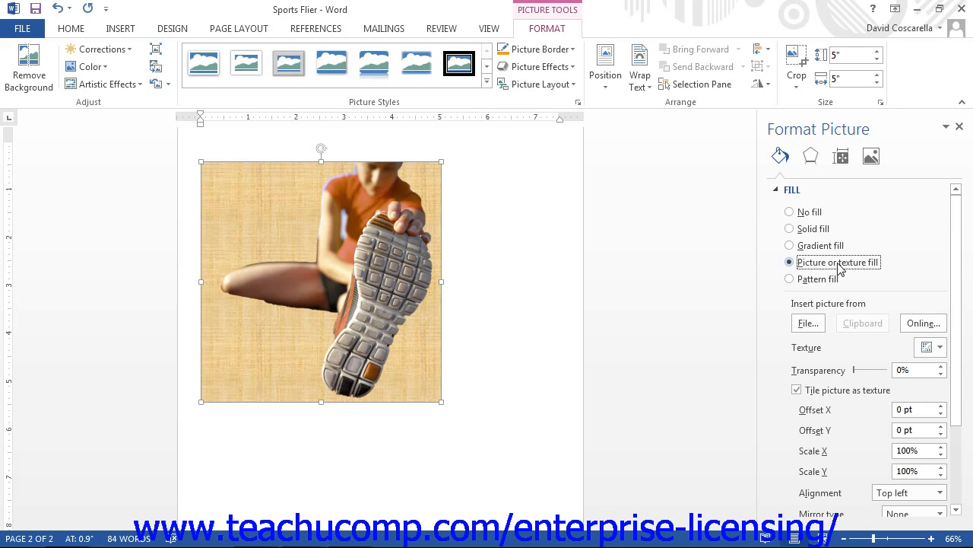
{"action": "left_click_drag", "start_coordinate": [954, 306], "coordinate": [948, 378]}
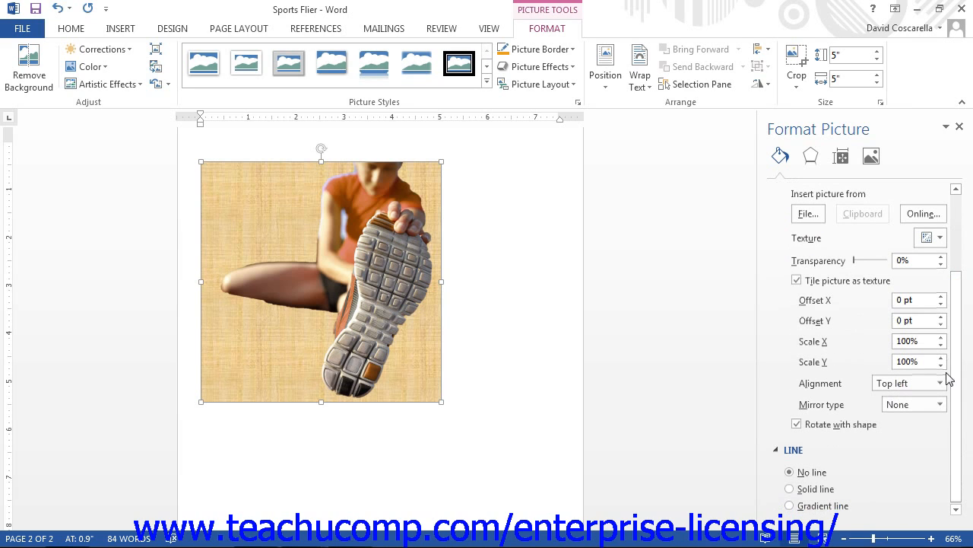
{"action": "left_click", "coordinate": [938, 238]}
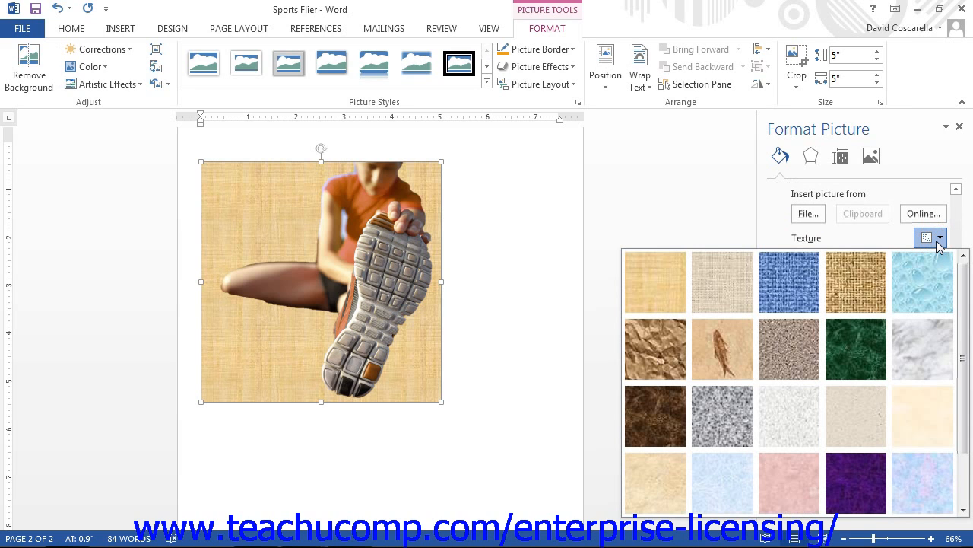
{"action": "left_click", "coordinate": [809, 280]}
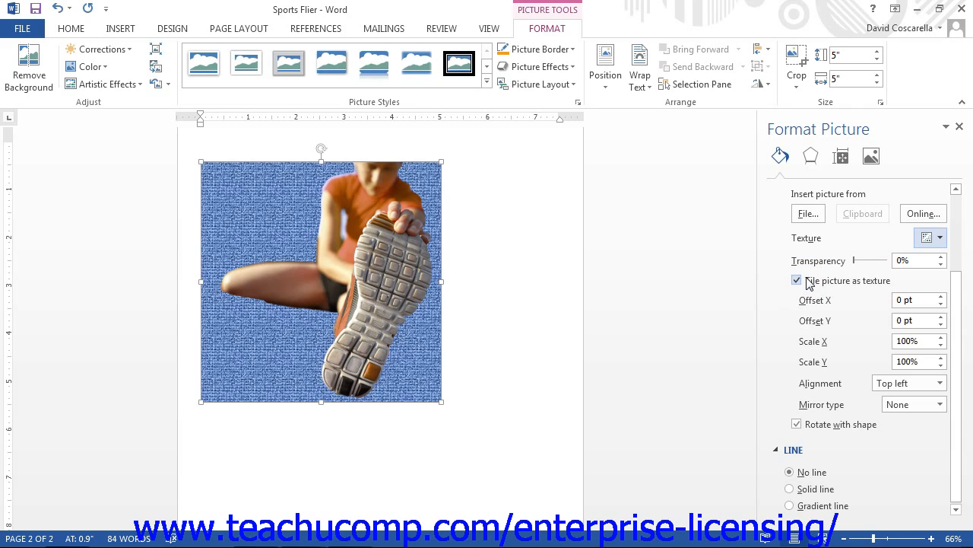
Look at the file and online sources for a fill picture, closing each without inserting anything
{"action": "left_click", "coordinate": [809, 213]}
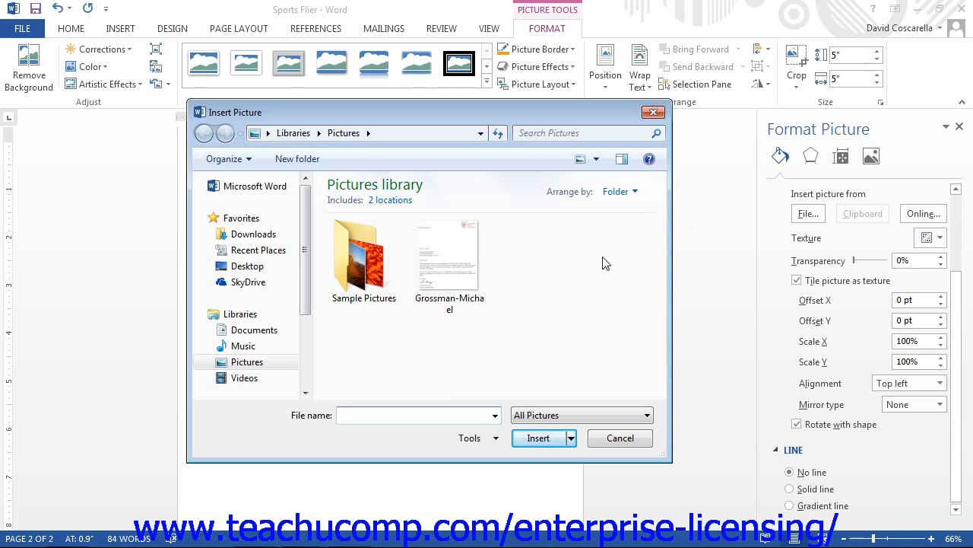
{"action": "left_click", "coordinate": [656, 114]}
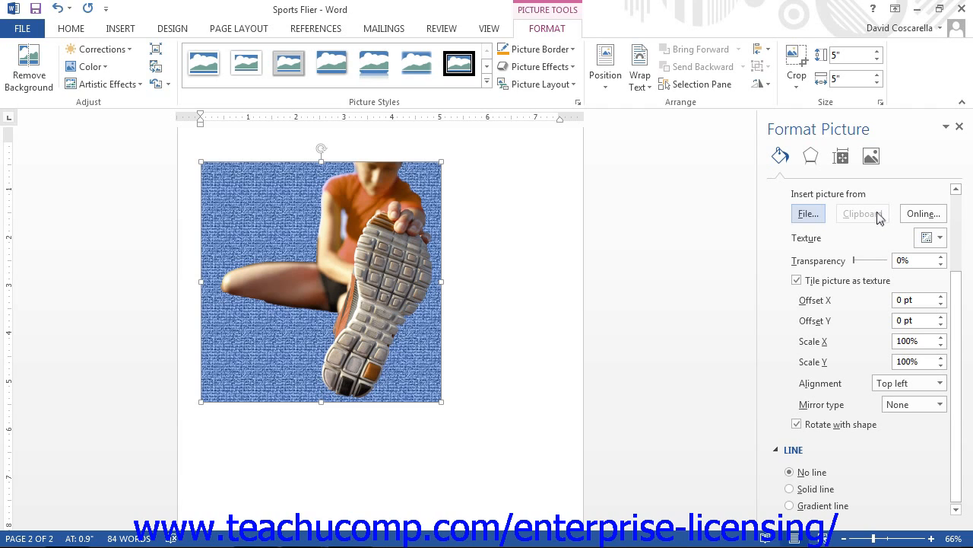
{"action": "left_click", "coordinate": [920, 214]}
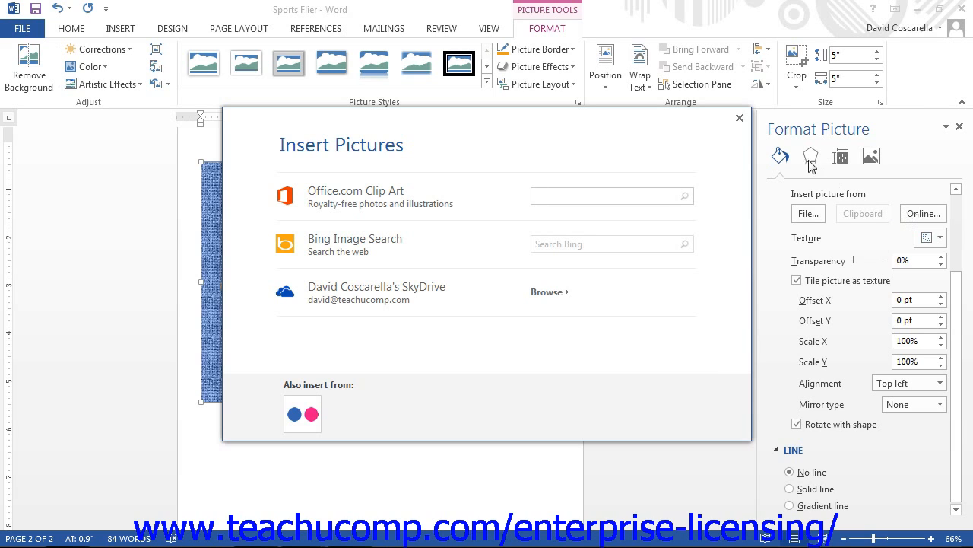
{"action": "left_click", "coordinate": [739, 119]}
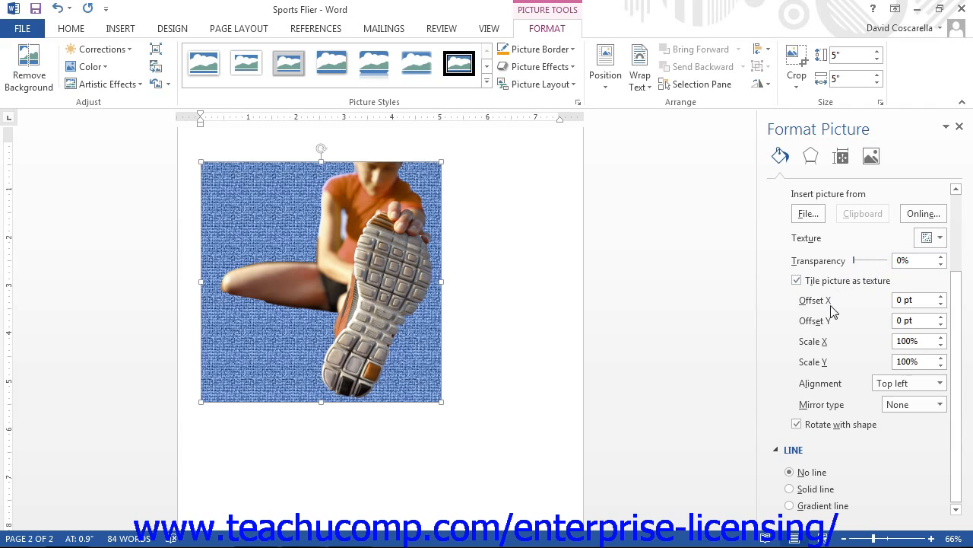
Turn off tiling of the picture as texture for the blue denim background fill
{"action": "left_click", "coordinate": [796, 280]}
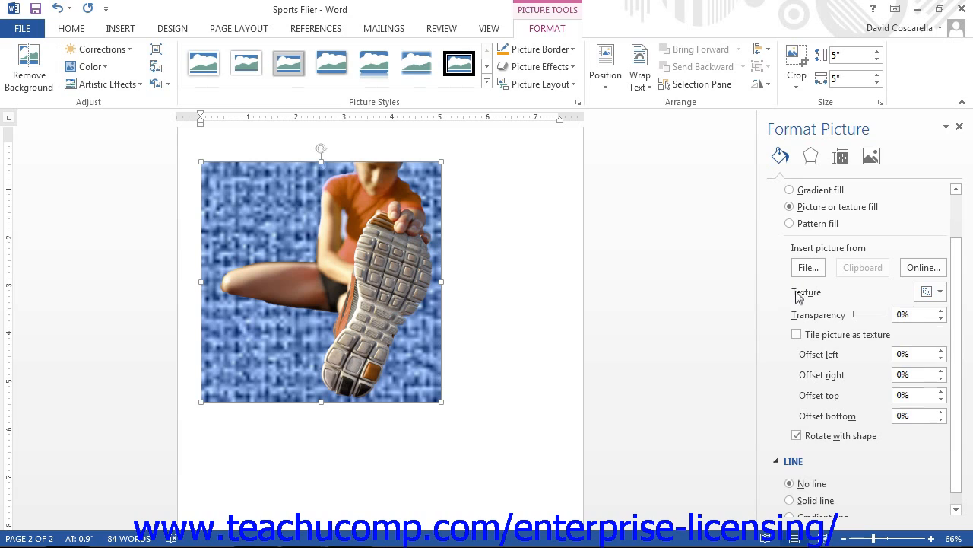
Turn tiling of the denim texture on to examine its alignment and mirror type choices, and turn tiling off again
{"action": "left_click", "coordinate": [796, 334]}
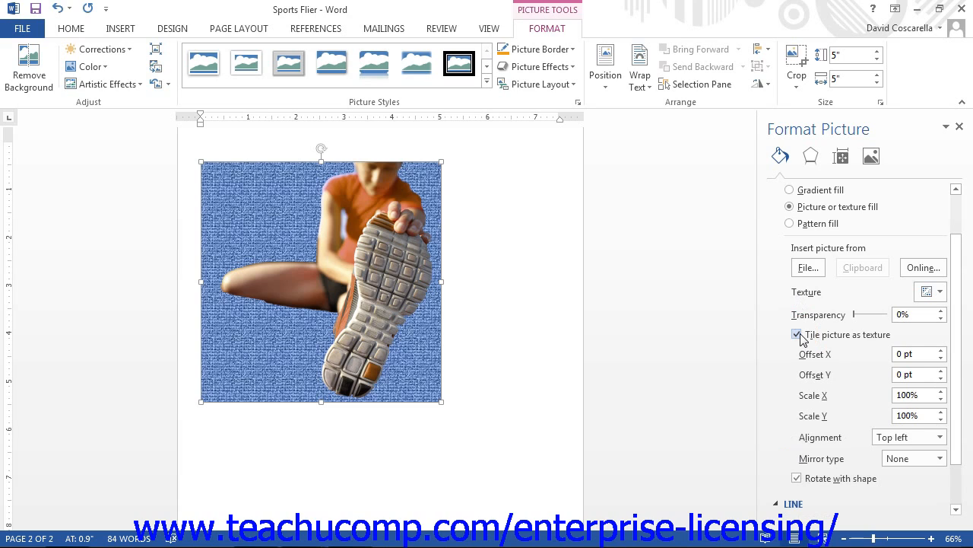
{"action": "left_click", "coordinate": [826, 397]}
{"action": "left_click", "coordinate": [940, 439]}
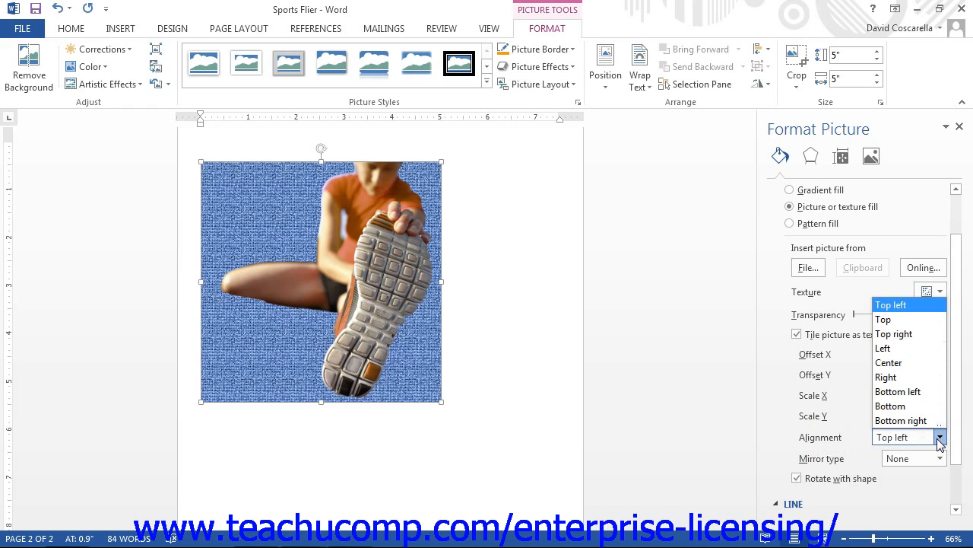
{"action": "left_click", "coordinate": [940, 438]}
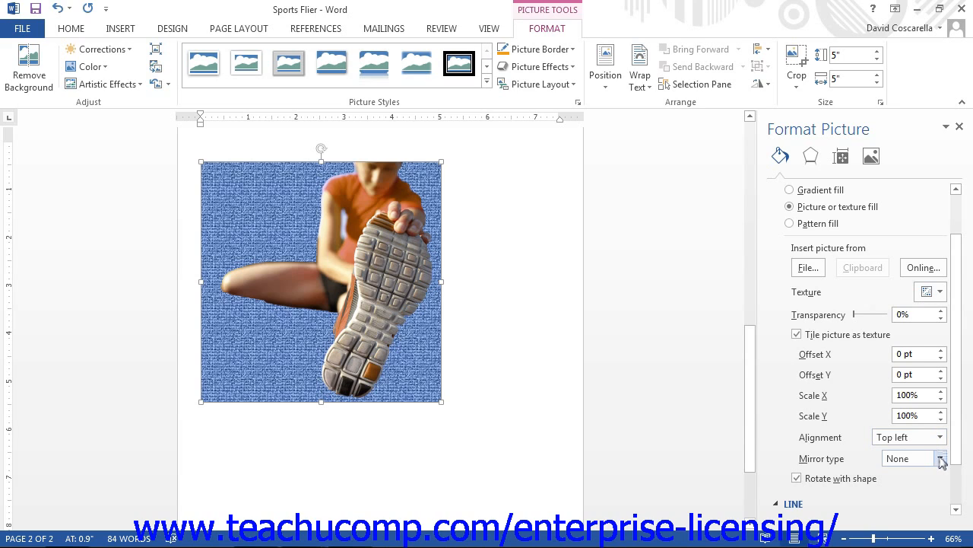
{"action": "left_click", "coordinate": [940, 458]}
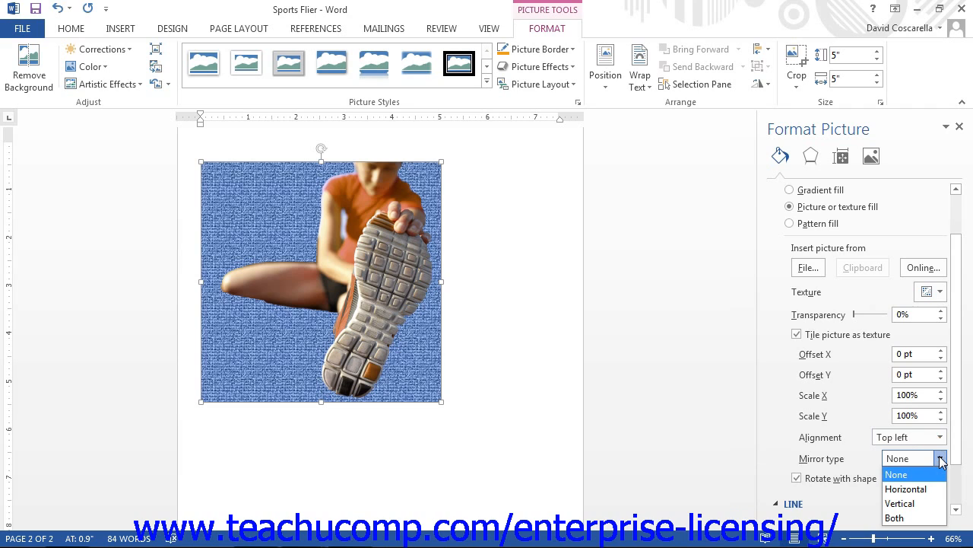
{"action": "left_click", "coordinate": [941, 458]}
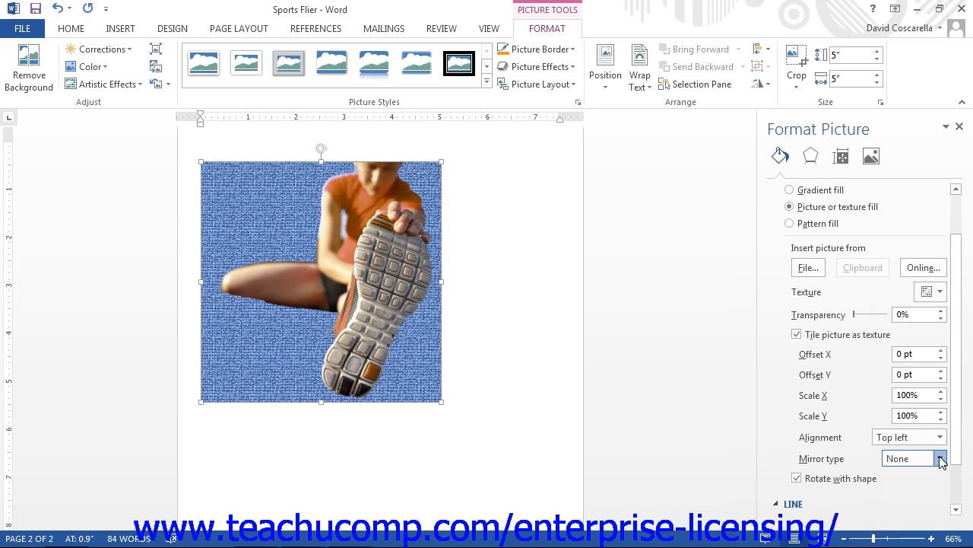
{"action": "left_click", "coordinate": [796, 335]}
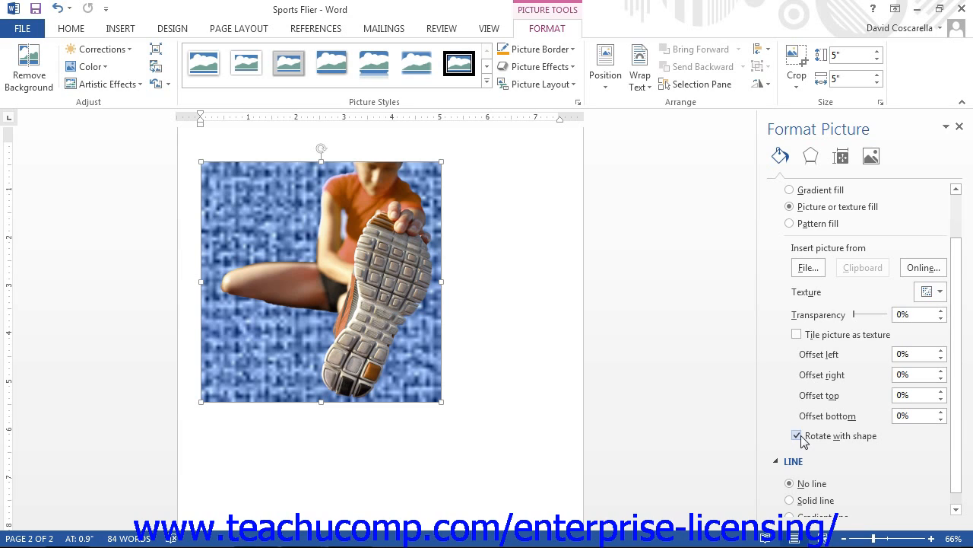
Switch the picture's background to a pattern fill using the dark downward diagonal pattern with a pinkish-red foreground color
{"action": "left_click", "coordinate": [789, 222]}
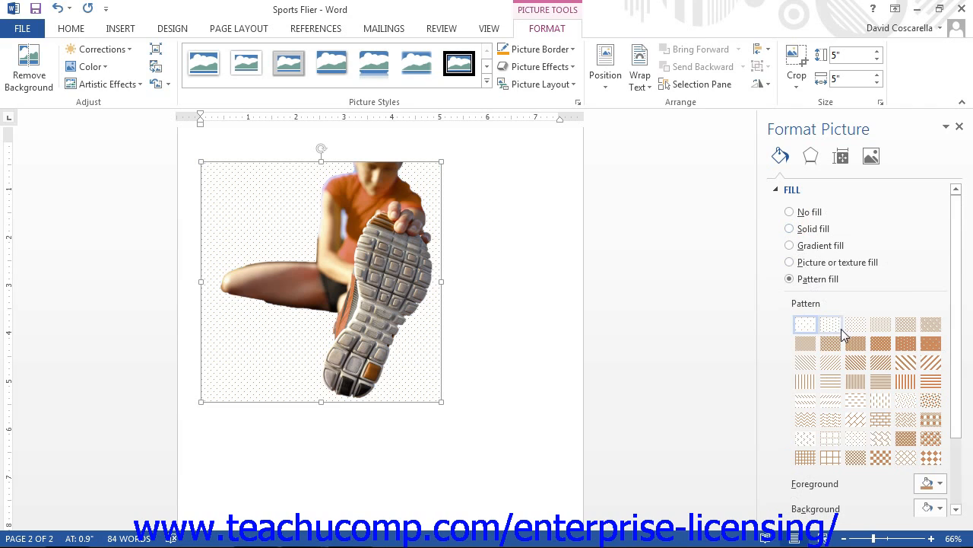
{"action": "left_click", "coordinate": [853, 364]}
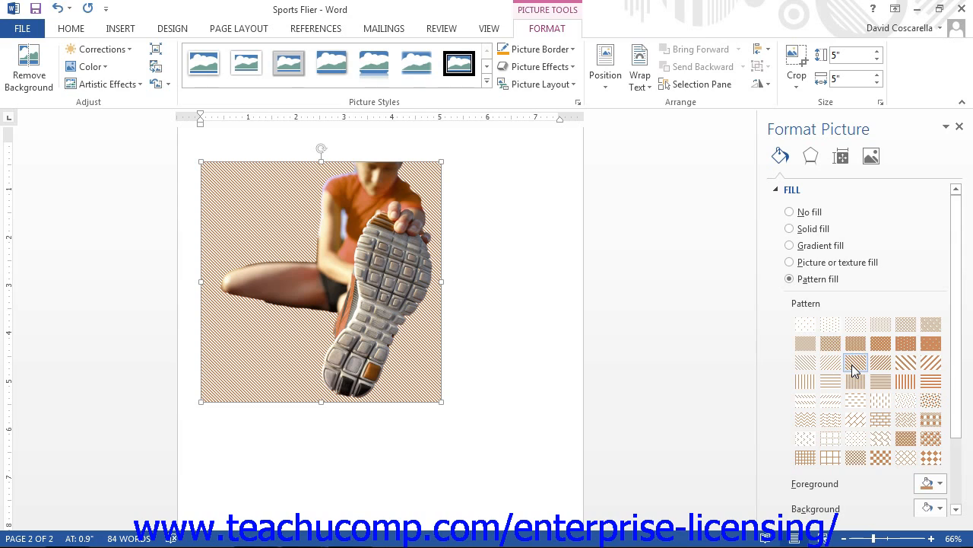
{"action": "left_click_drag", "start_coordinate": [961, 311], "coordinate": [963, 391]}
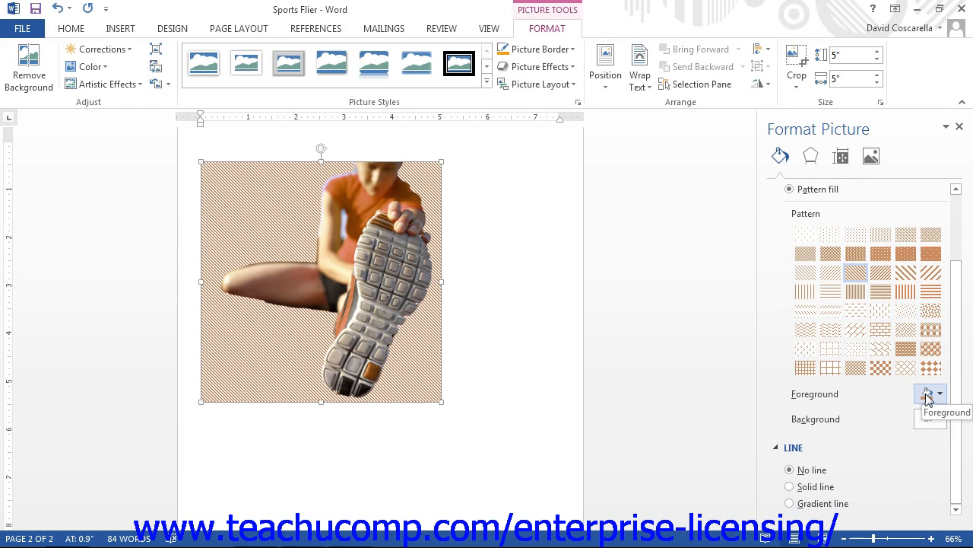
{"action": "left_click", "coordinate": [928, 396]}
{"action": "left_click", "coordinate": [926, 426]}
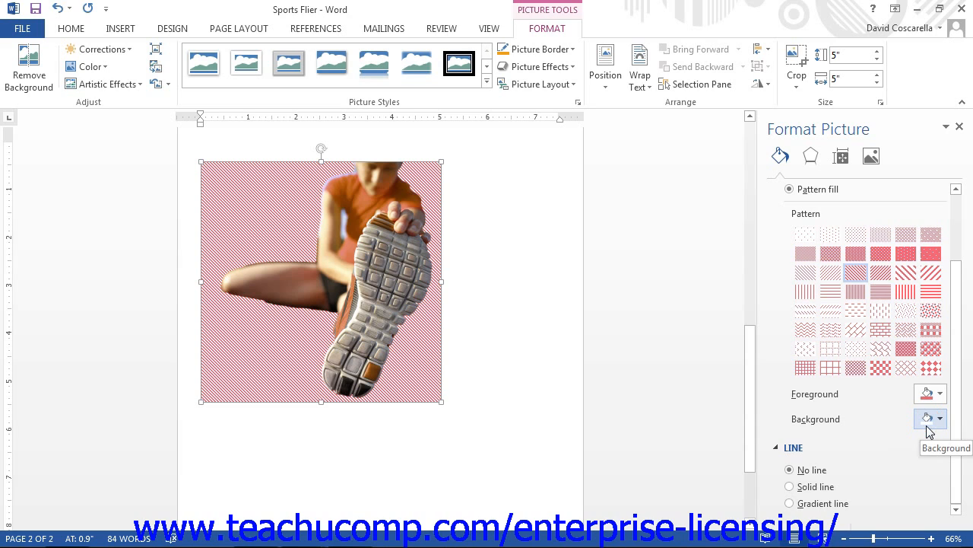
Collapse the fill settings and apply a solid line around the picture
{"action": "left_click_drag", "start_coordinate": [956, 385], "coordinate": [956, 298]}
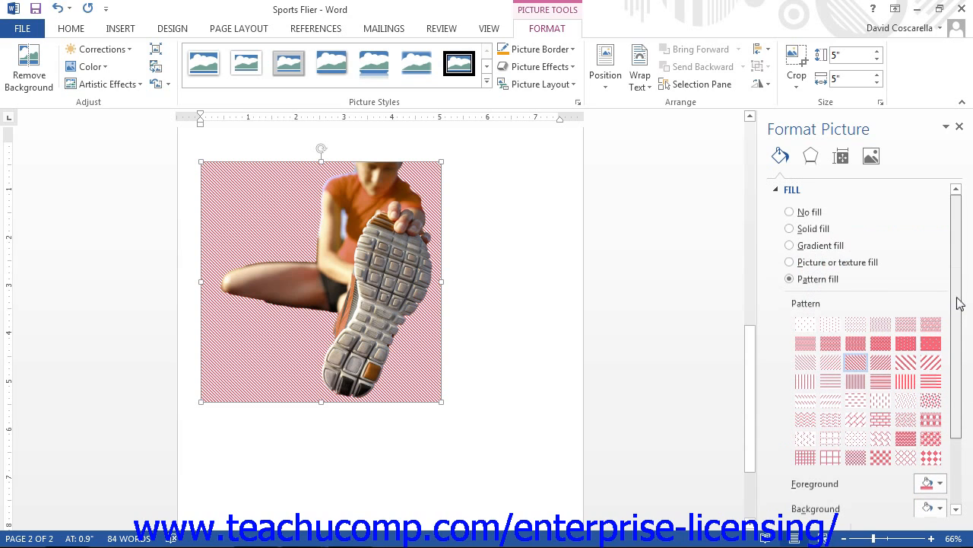
{"action": "left_click", "coordinate": [821, 195]}
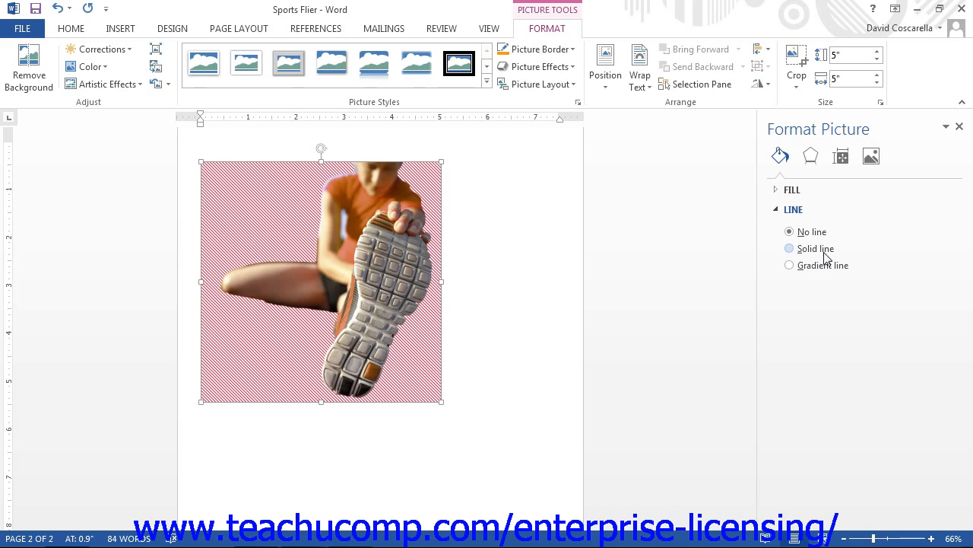
{"action": "left_click", "coordinate": [825, 257]}
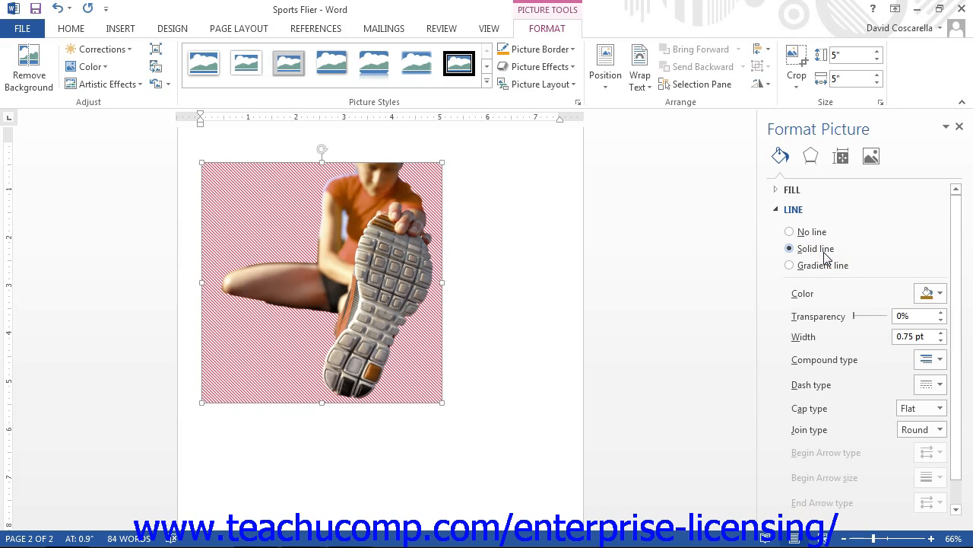
Examine the standard and custom color choices for the solid line, closing them without choosing a color
{"action": "left_click", "coordinate": [926, 293]}
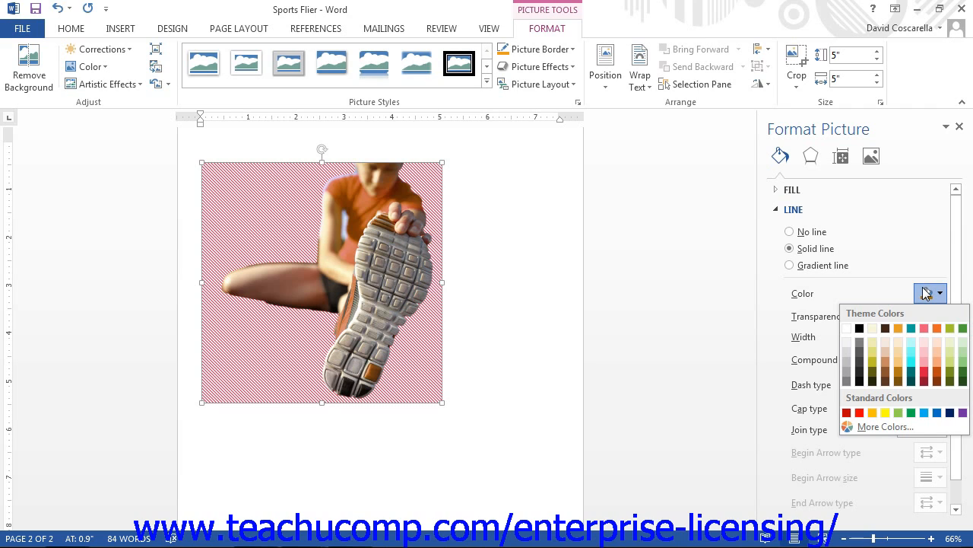
{"action": "left_click", "coordinate": [896, 425]}
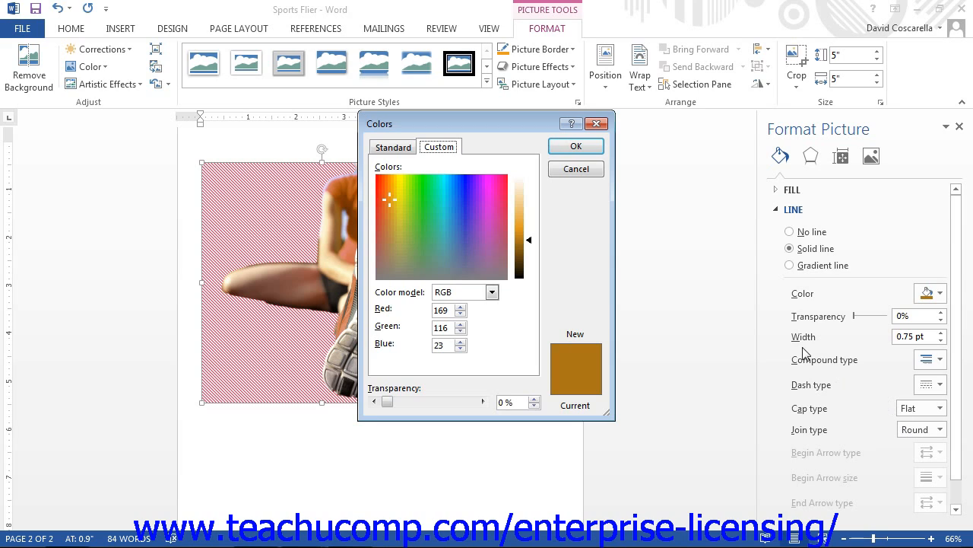
{"action": "left_click", "coordinate": [407, 149]}
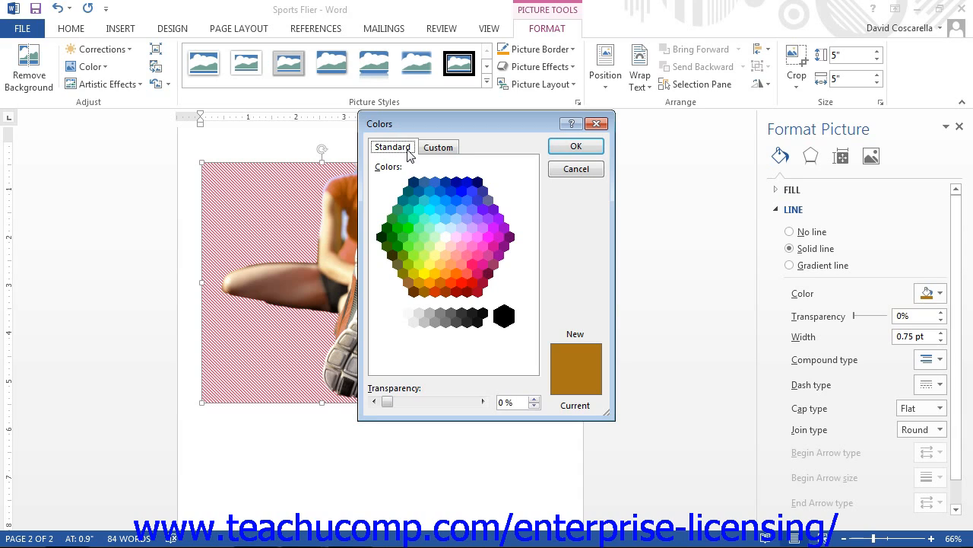
{"action": "left_click", "coordinate": [449, 148]}
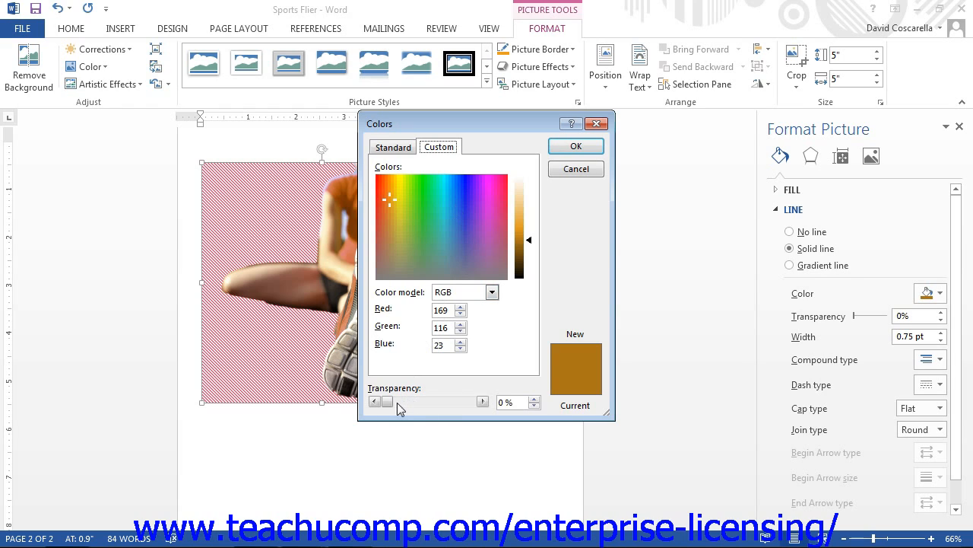
{"action": "left_click", "coordinate": [598, 124]}
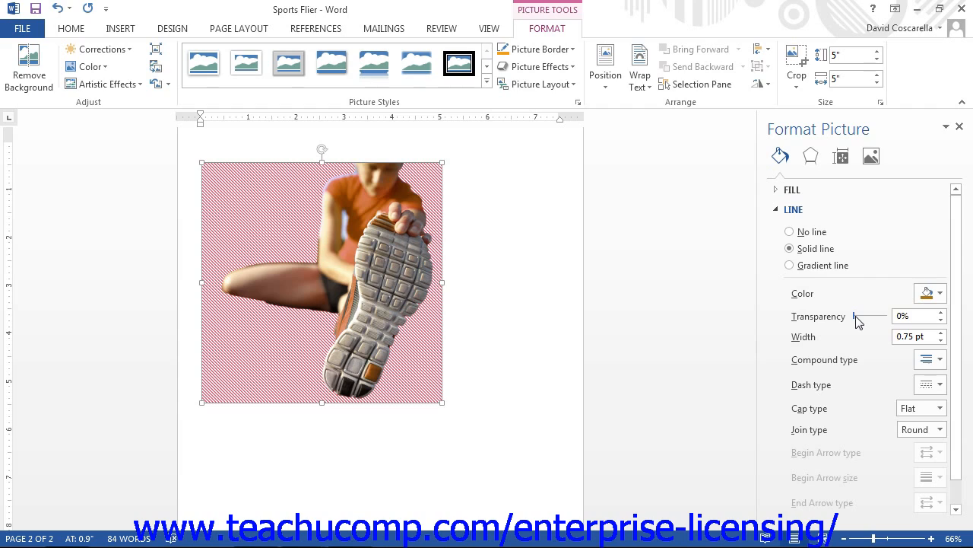
Switch the picture's border to a gradient line and choose the double compound type
{"action": "left_click", "coordinate": [821, 266]}
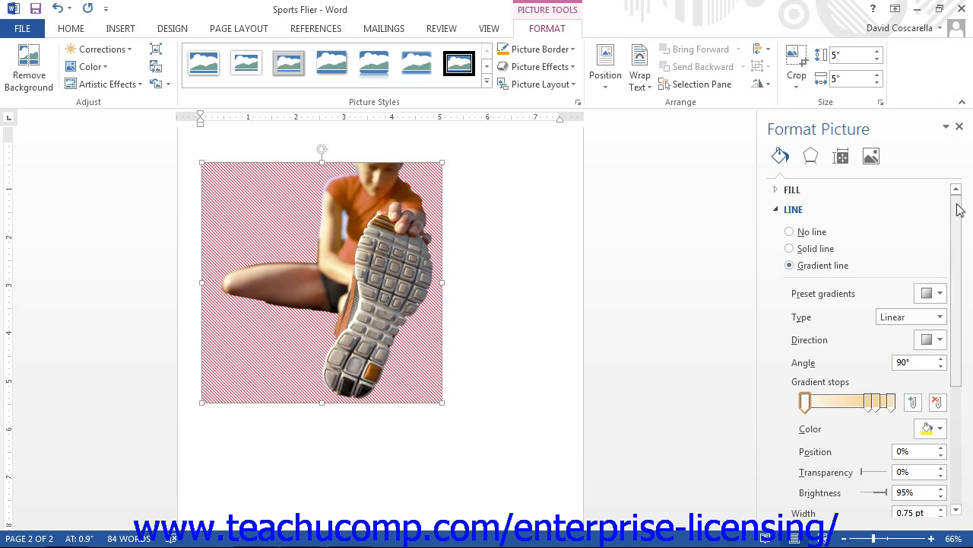
{"action": "left_click_drag", "start_coordinate": [959, 207], "coordinate": [957, 331]}
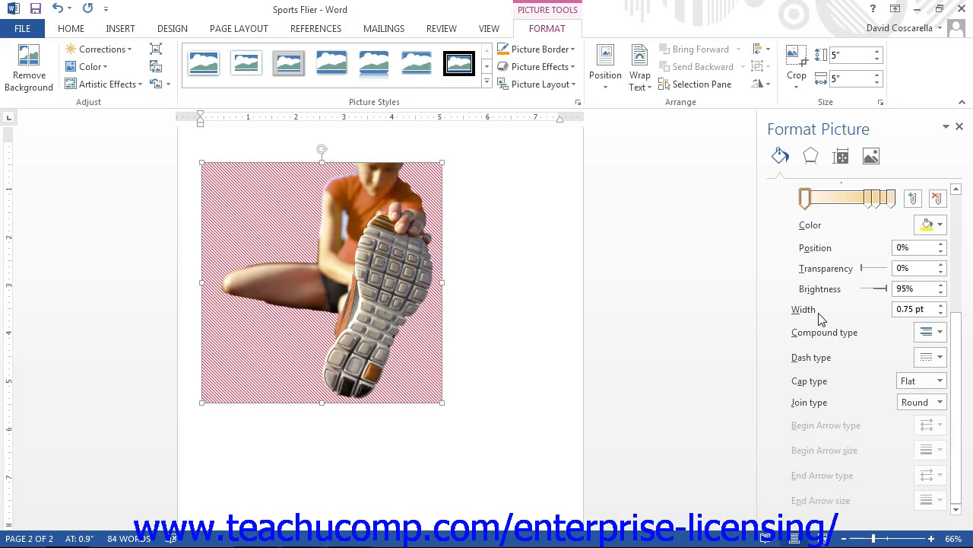
{"action": "left_click", "coordinate": [936, 331]}
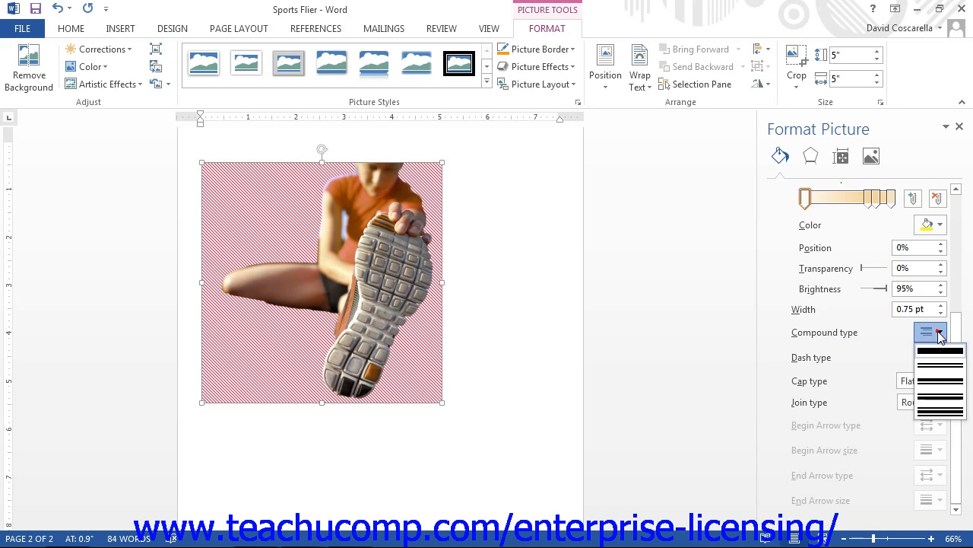
{"action": "left_click", "coordinate": [940, 364]}
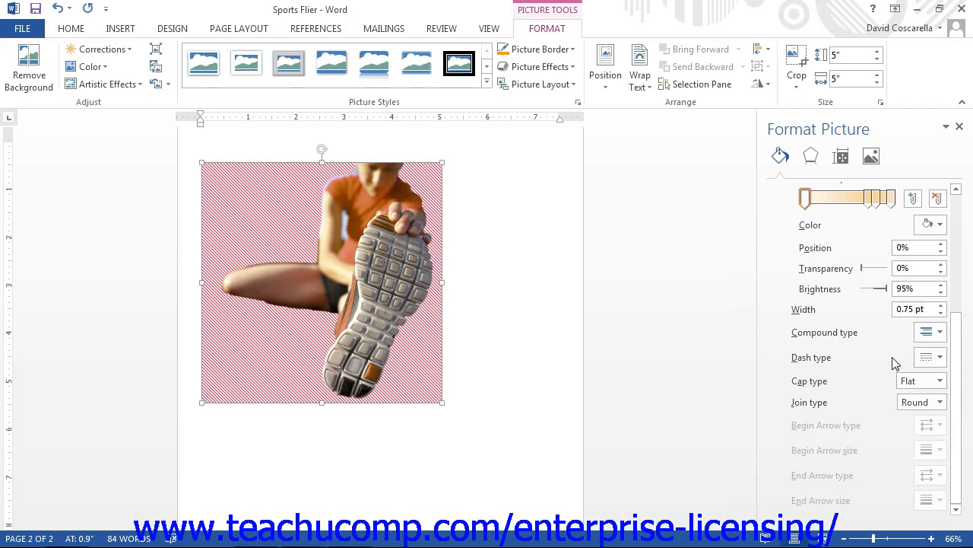
Examine the dash type, cap type and join type choices for the picture's gradient line without changing them
{"action": "left_click", "coordinate": [925, 357]}
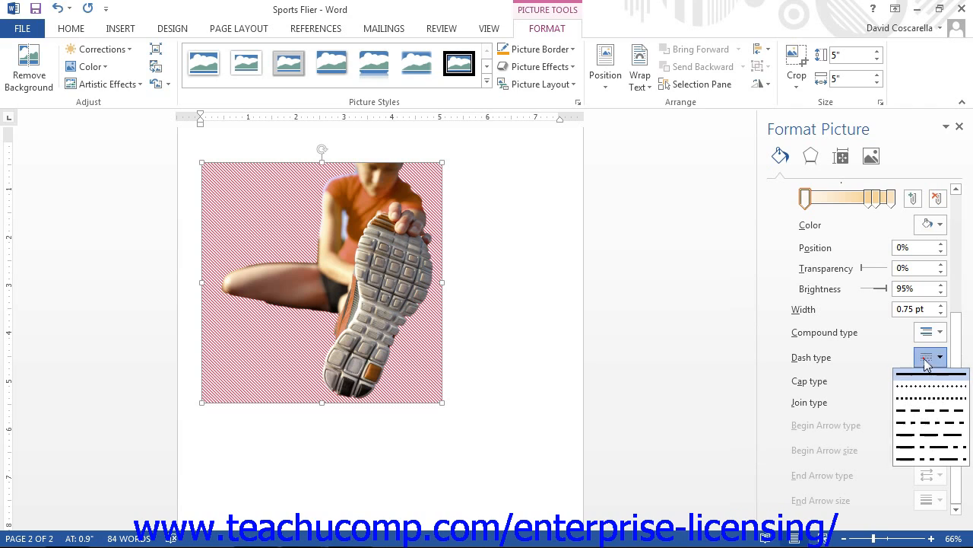
{"action": "left_click", "coordinate": [925, 357]}
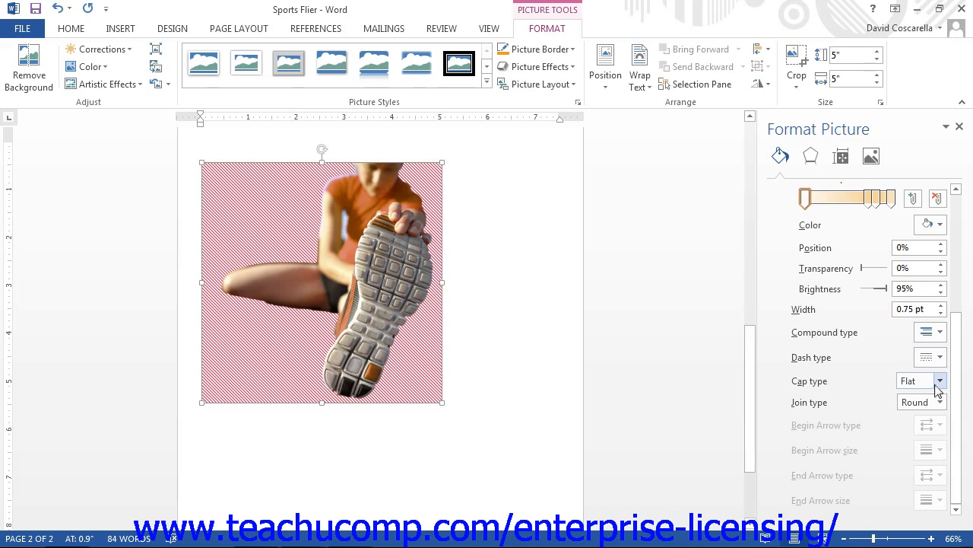
{"action": "left_click", "coordinate": [940, 381]}
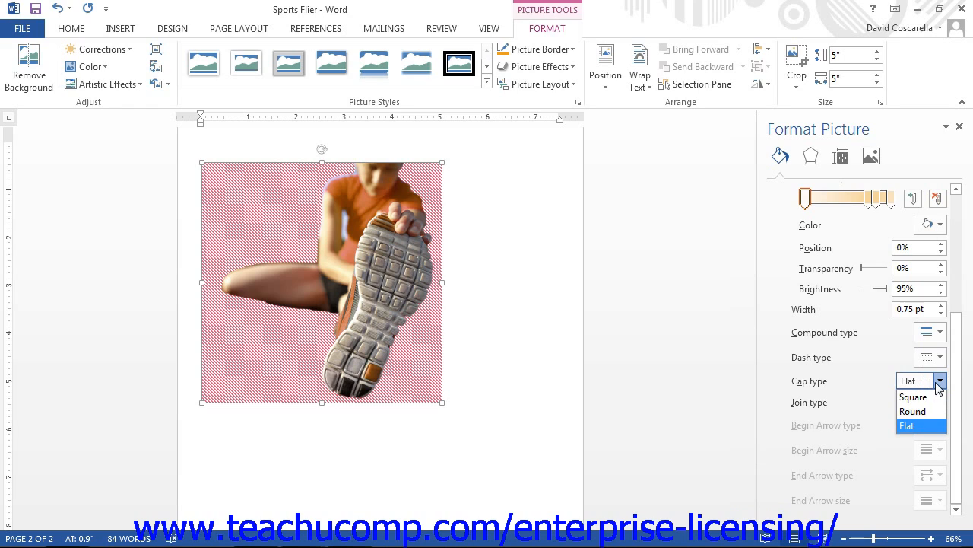
{"action": "left_click", "coordinate": [940, 382]}
{"action": "left_click", "coordinate": [940, 402]}
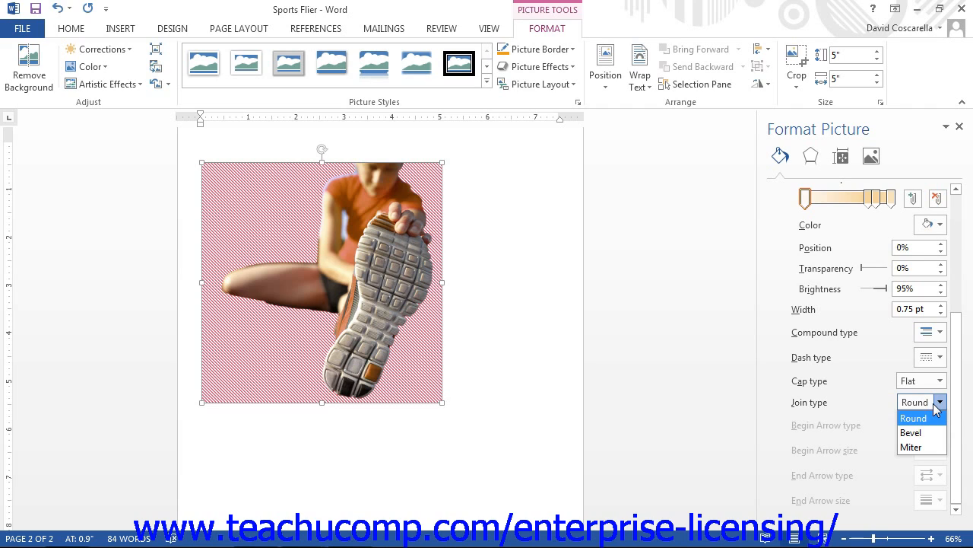
{"action": "left_click", "coordinate": [933, 403]}
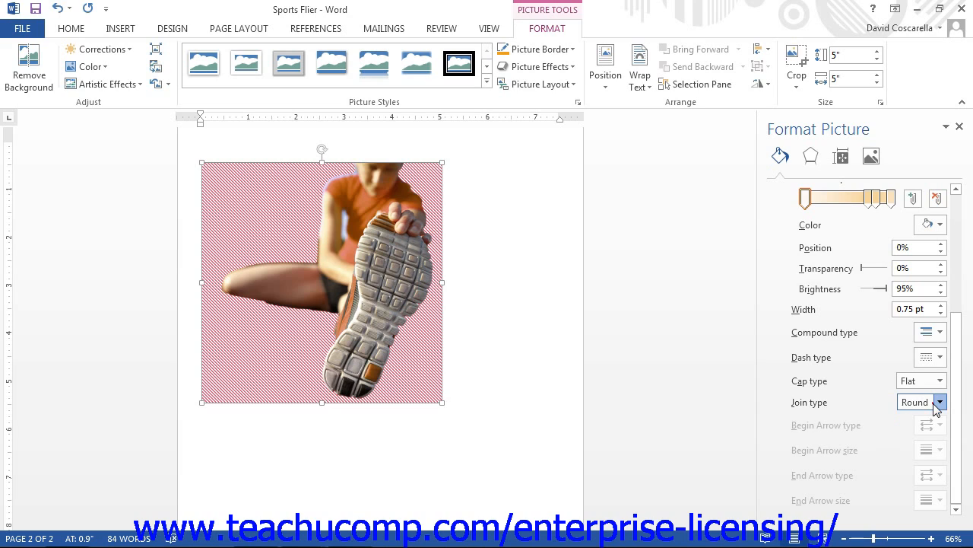